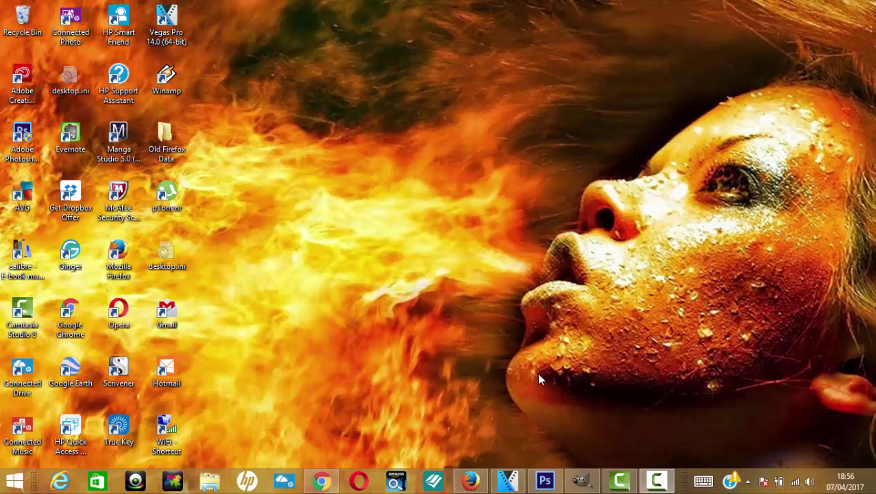
Go via Manage Ads and All Tools to the Pixels page, showing 13 fires over 7 days.
left_click(321, 480)
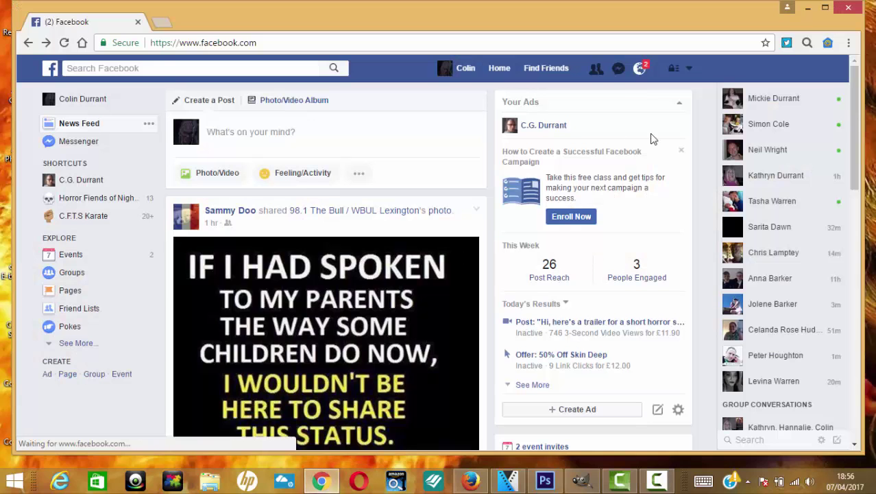
left_click(689, 70)
left_click(641, 229)
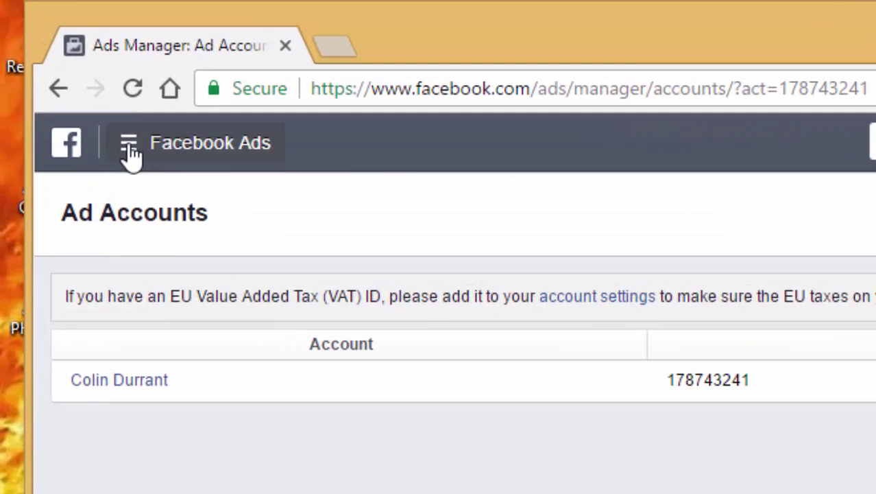
left_click(129, 145)
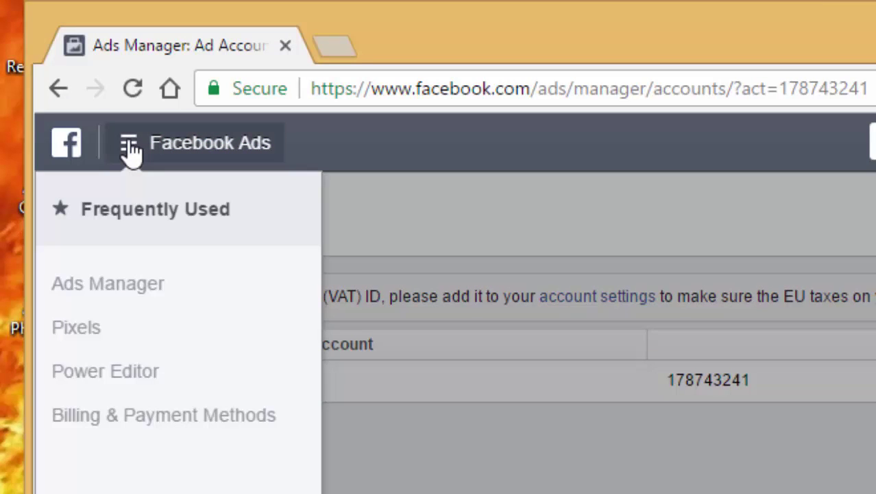
left_click(131, 150)
left_click(131, 150)
left_click(269, 493)
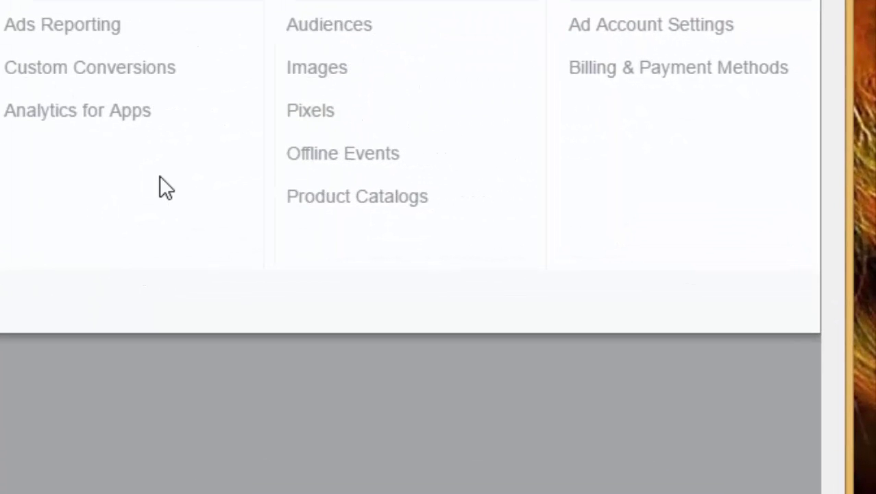
left_click(320, 117)
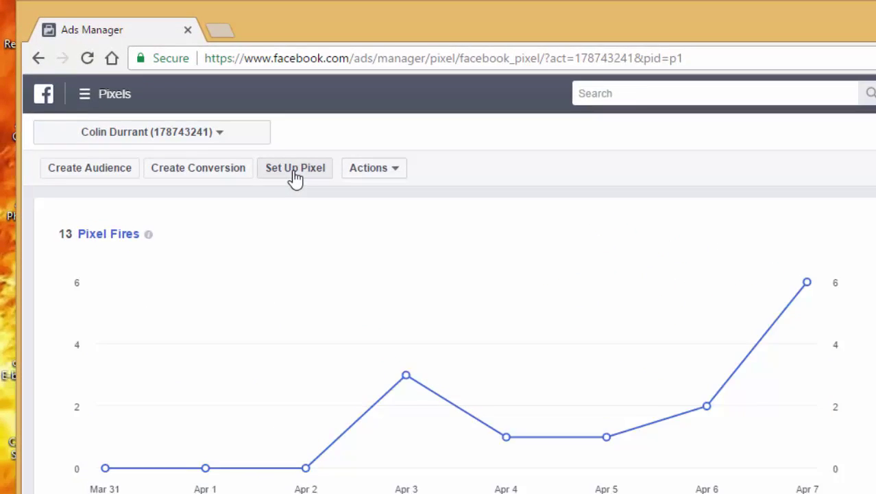
Start pixel setup with manual copy-and-paste installation and expand the Install Event Code step's event list.
left_click(294, 171)
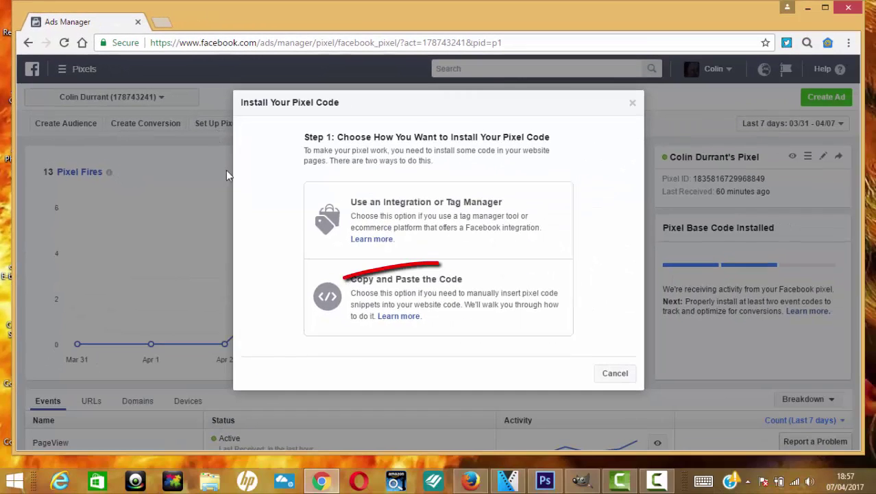
left_click(426, 295)
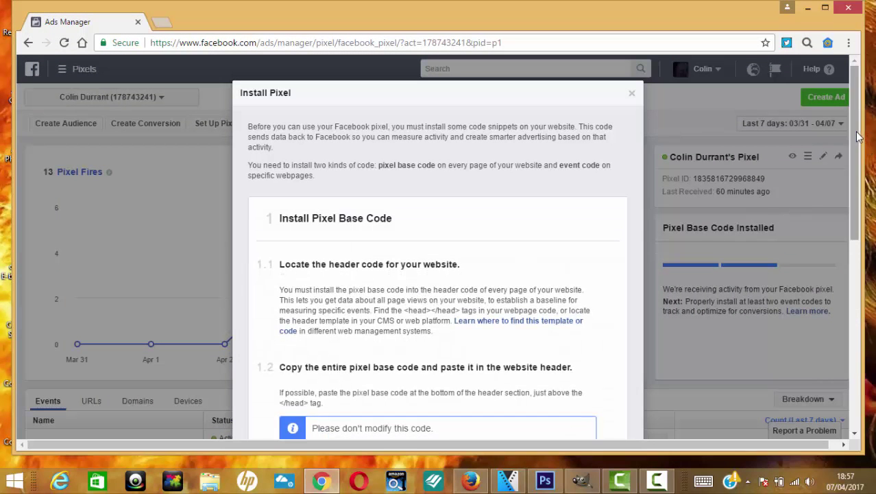
left_click_drag(855, 149, 859, 334)
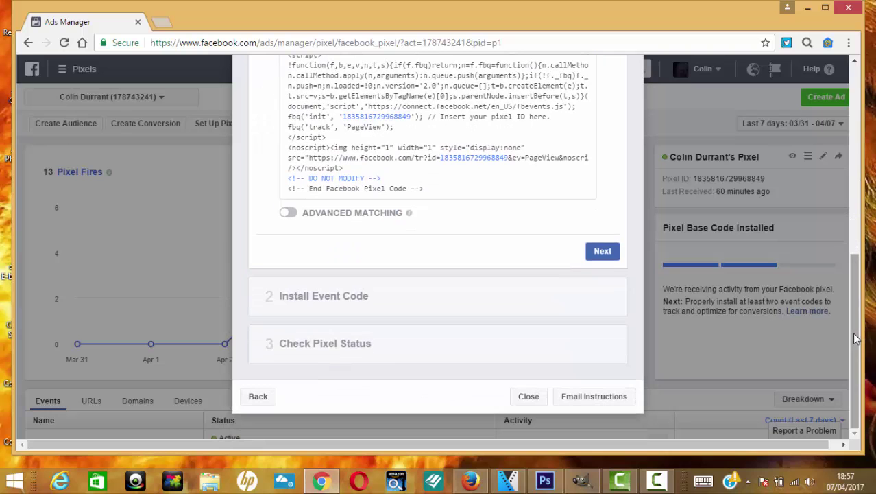
left_click(333, 296)
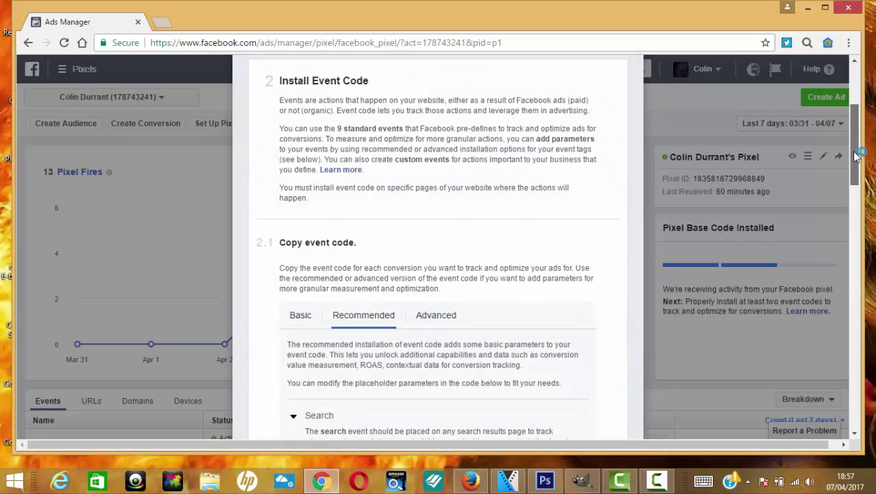
left_click_drag(857, 159, 854, 203)
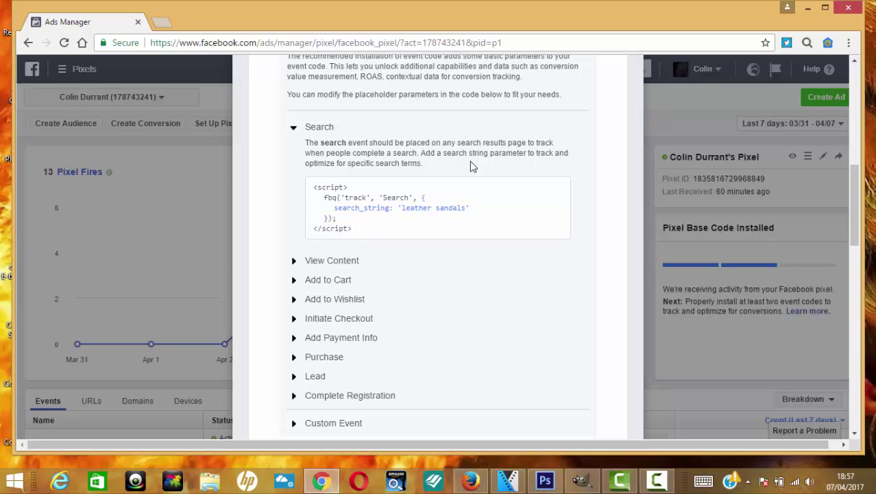
Expand the View Content event snippet (value 3.50, currency USD) and copy it to the clipboard.
mouse_move(320, 231)
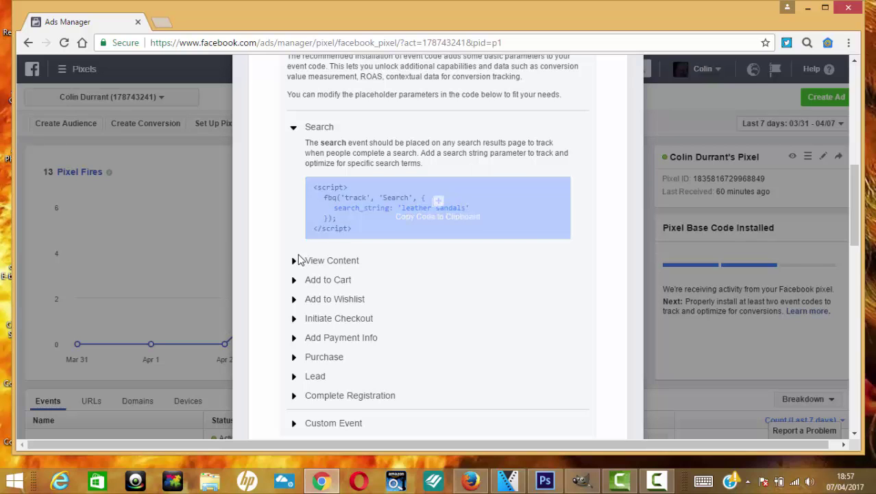
left_click(293, 261)
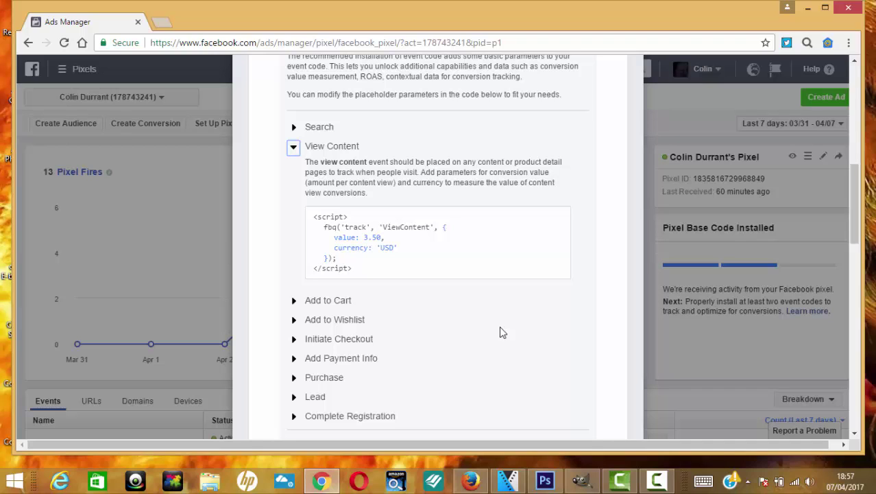
mouse_move(476, 260)
left_click(295, 360)
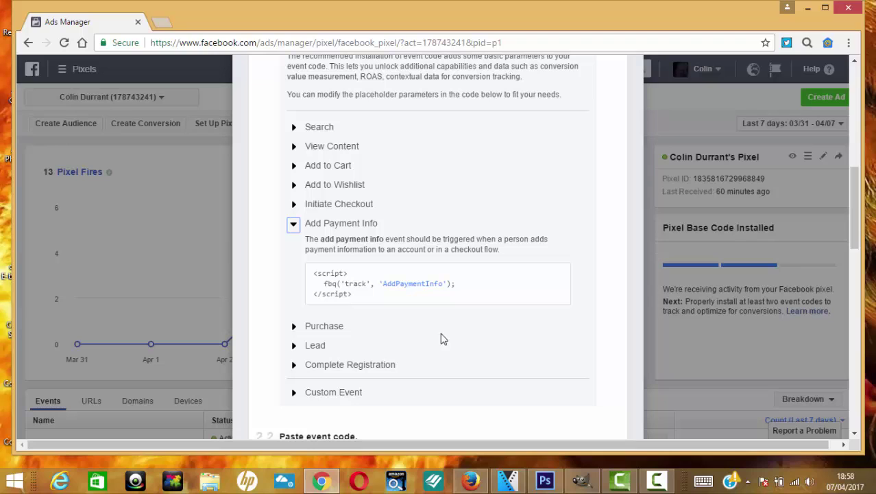
left_click(295, 148)
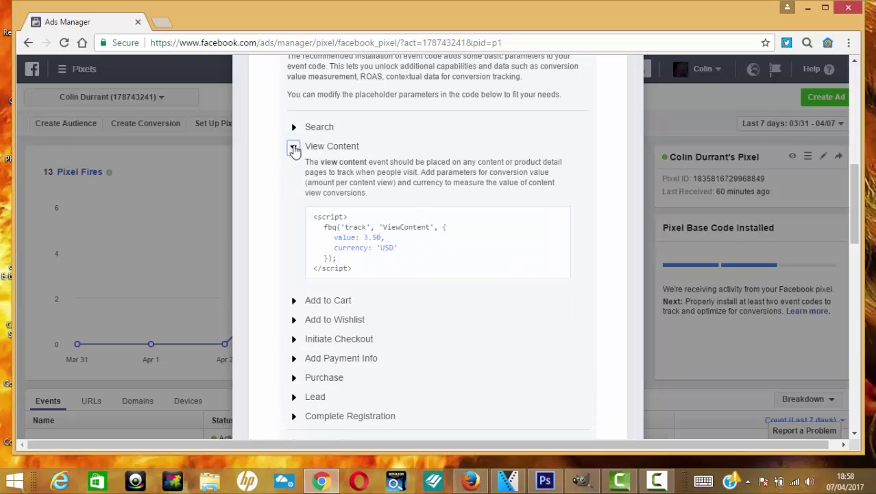
left_click(442, 254)
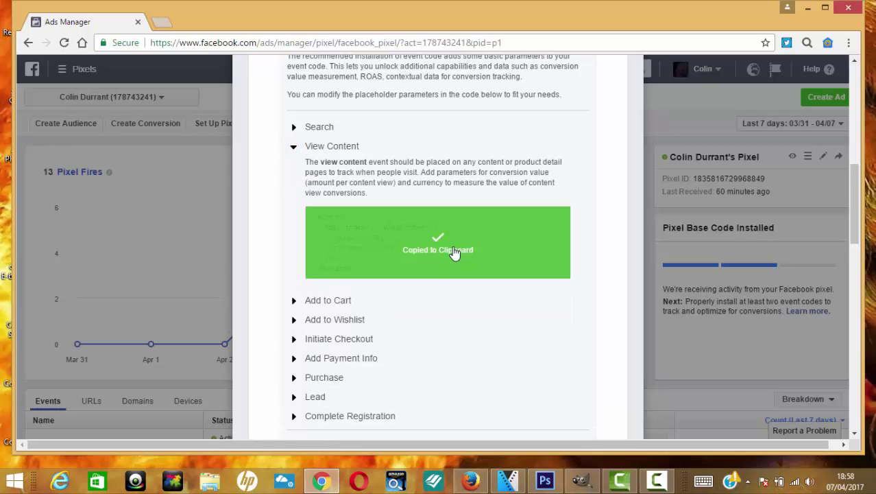
Switch to the Wix editor and open the Add panel to reach the HTML Code option.
left_click(474, 483)
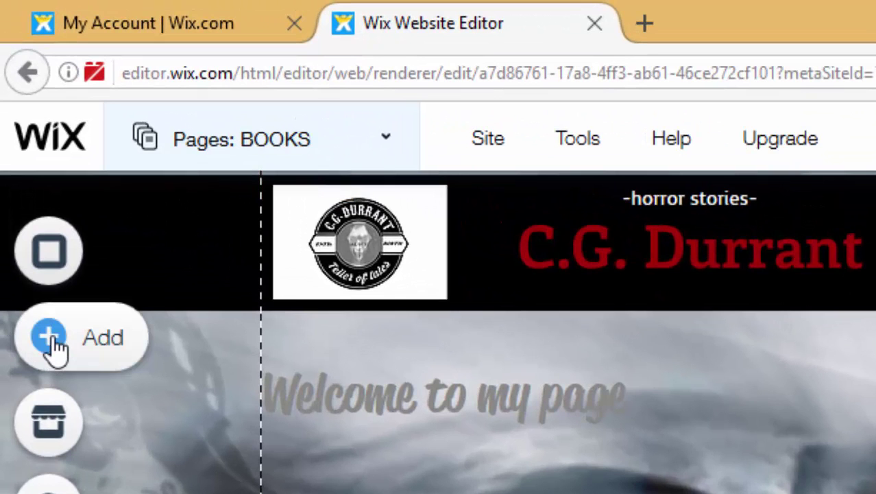
left_click(54, 346)
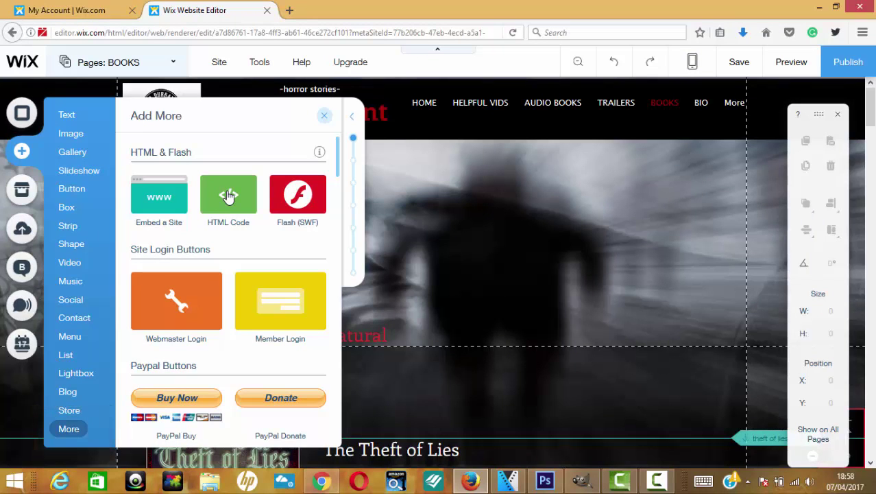
Place an HTML Code element near the welcome heading and paste in the View Content pixel script.
left_click(228, 196)
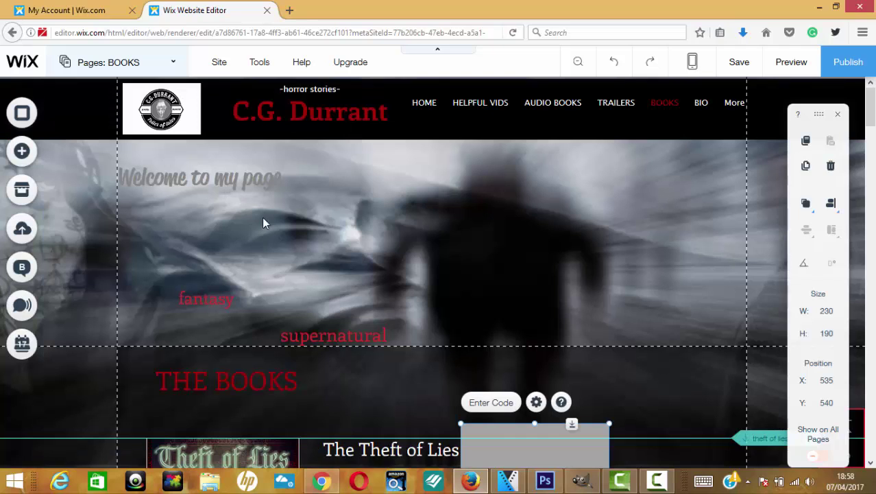
left_click_drag(513, 455, 227, 219)
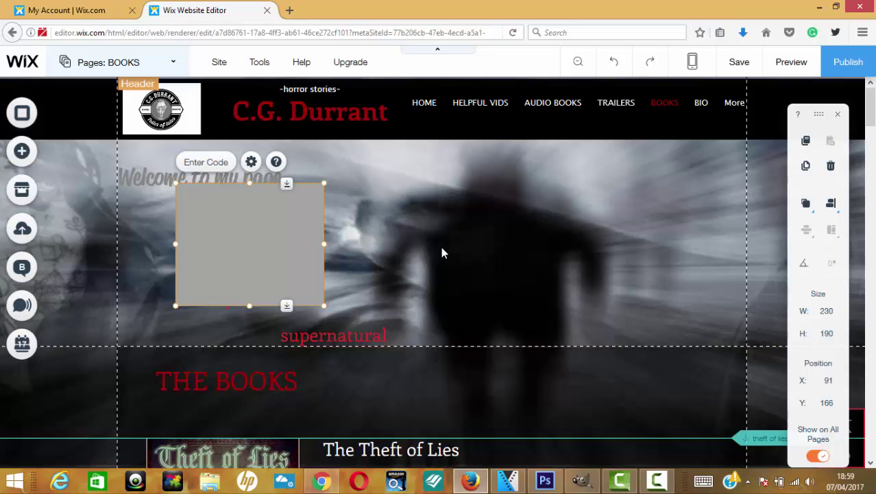
left_click(215, 169)
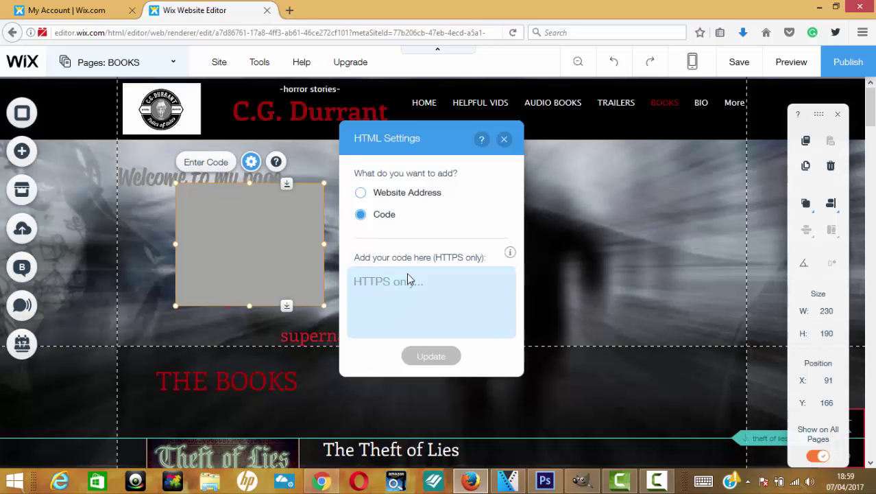
left_click(425, 308)
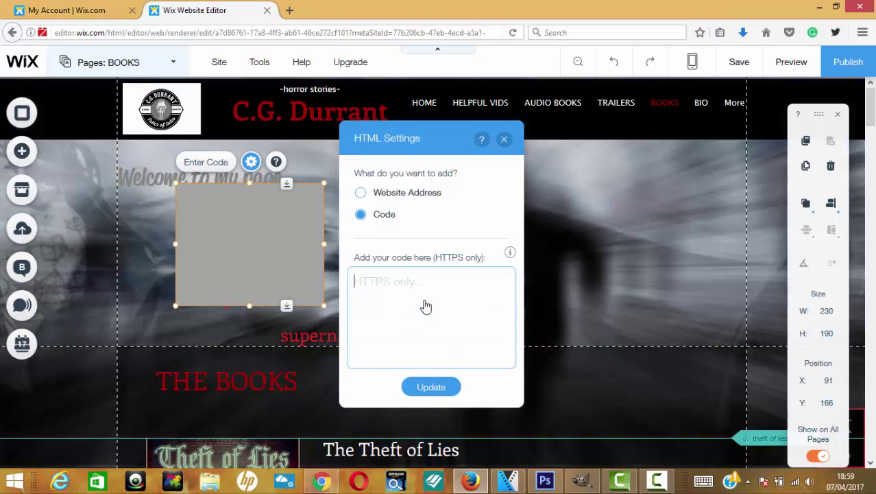
key("ctrl+v")
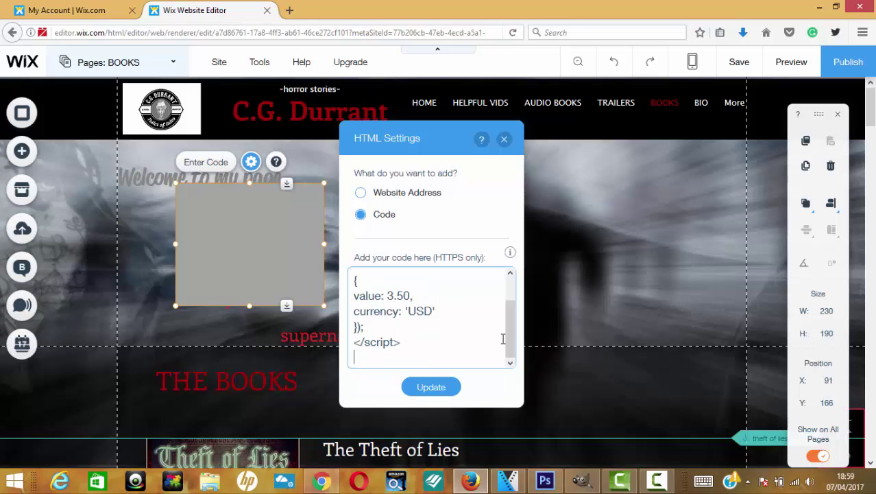
left_click_drag(509, 323, 511, 281)
left_click(436, 386)
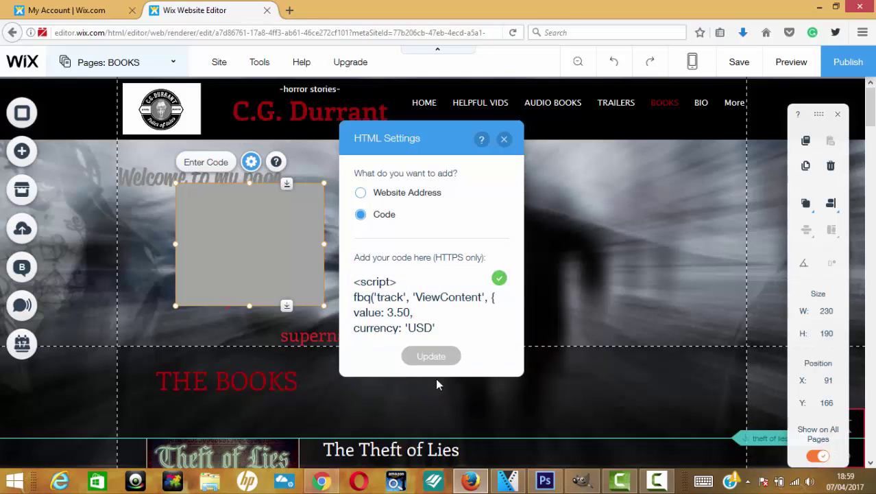
left_click(504, 141)
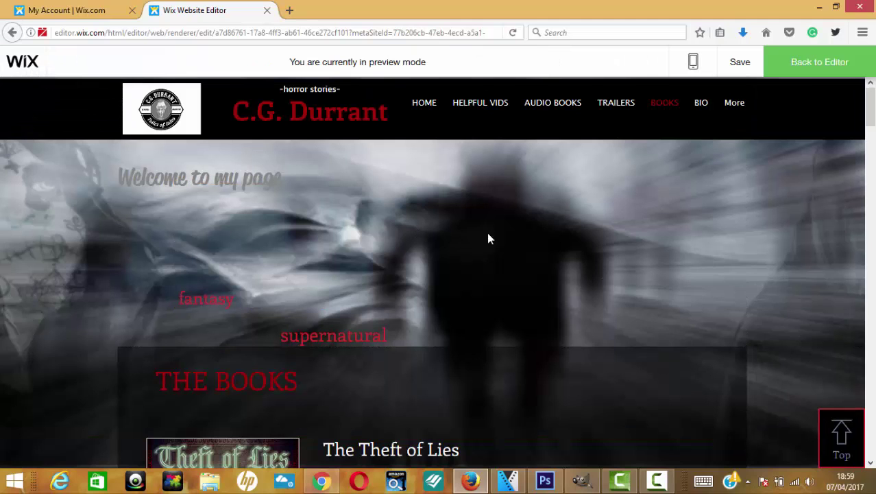
Save the site changes and dismiss the 'Your changes were saved' confirmation.
left_click(741, 63)
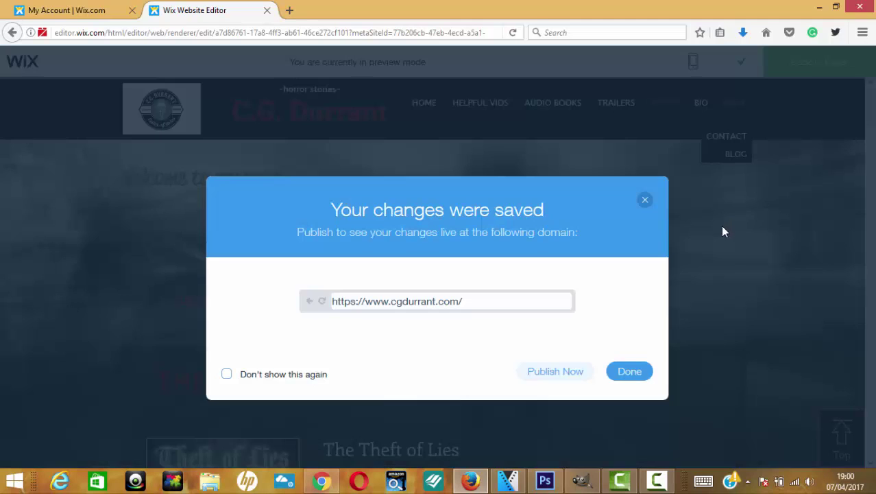
left_click(623, 371)
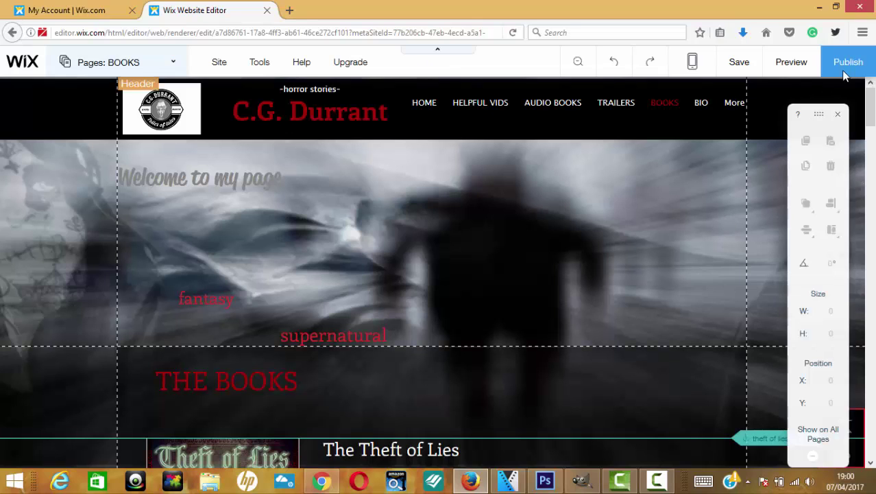
Publish the site live and close the Congratulations dialog.
left_click(849, 66)
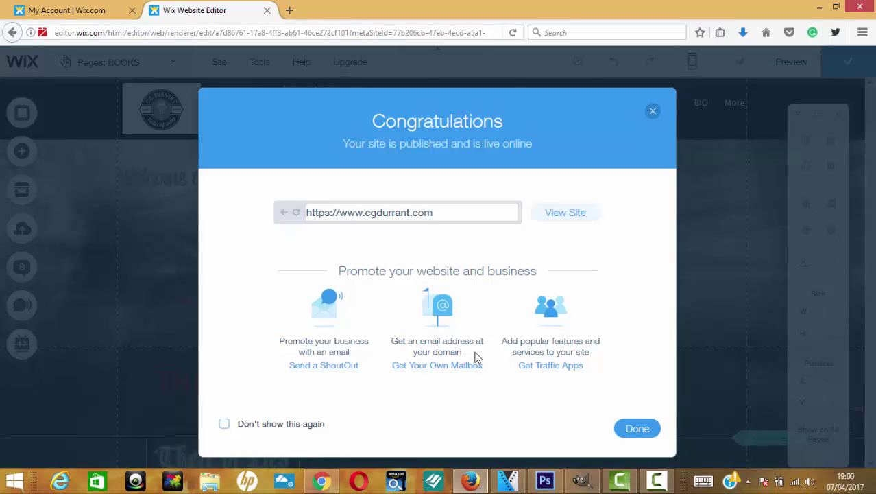
left_click(640, 432)
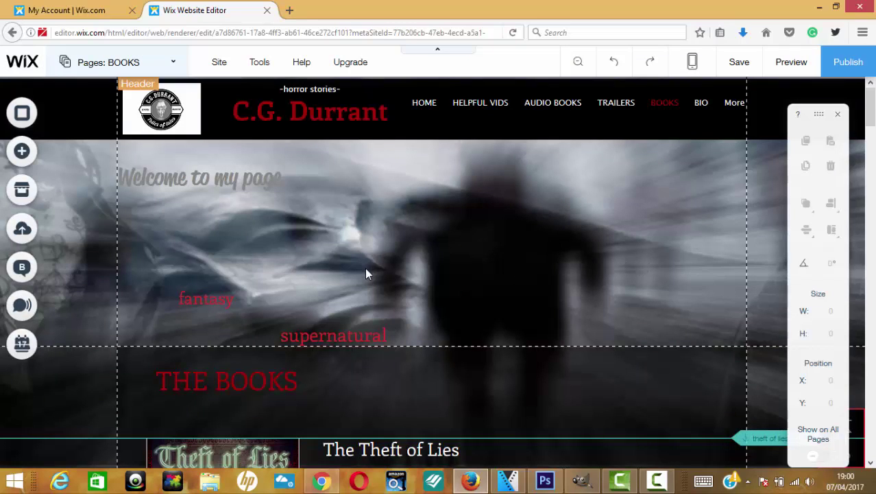
Back in Ads Manager, close the Install Pixel dialog and start creating a new ad.
left_click(322, 481)
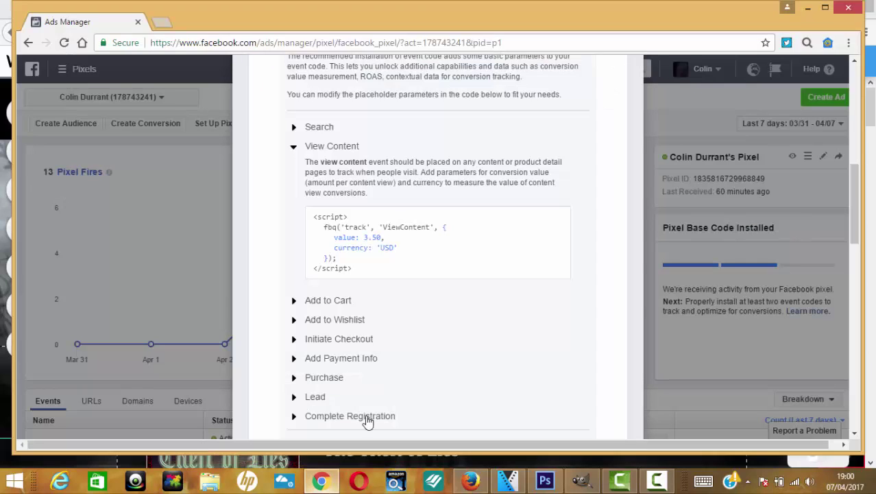
left_click_drag(853, 200, 852, 78)
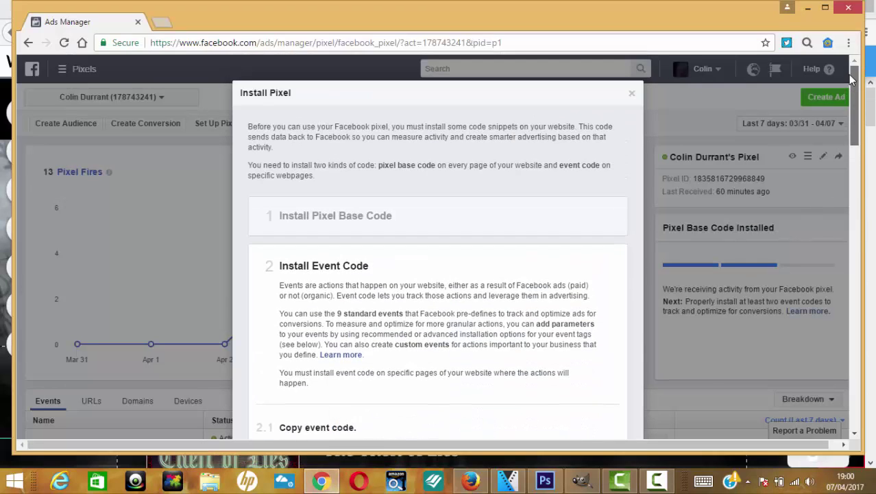
left_click(632, 94)
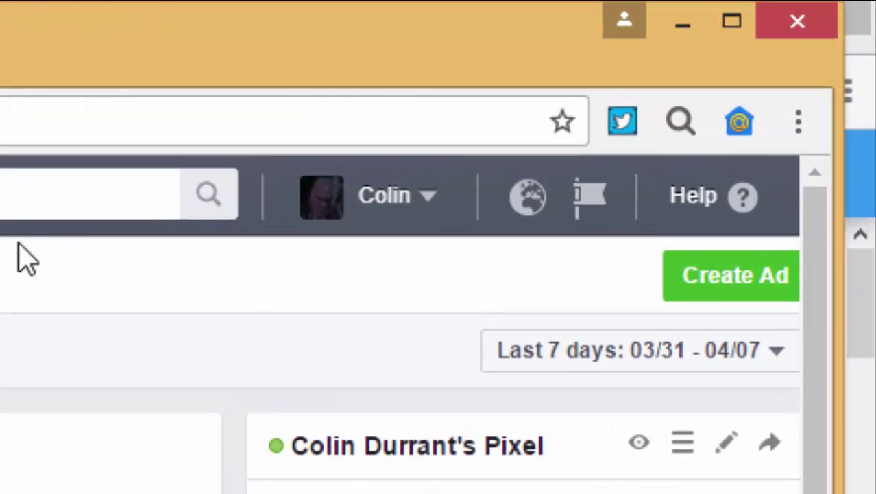
left_click(742, 269)
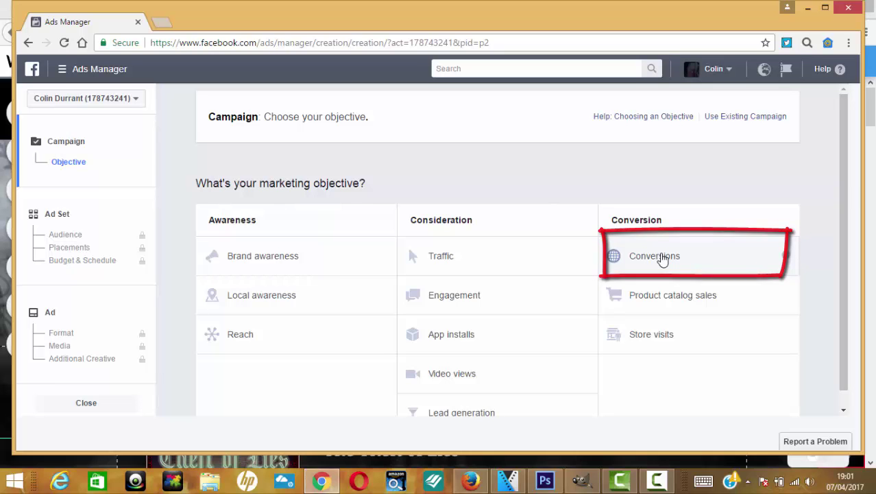
Choose Conversions as the campaign objective, keep the name Conversions, and continue to the ad set.
left_click(662, 259)
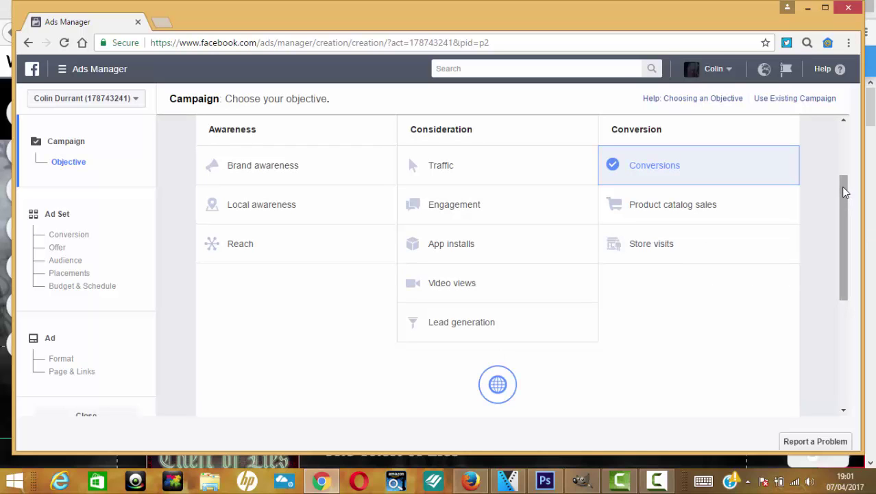
left_click_drag(843, 187, 856, 306)
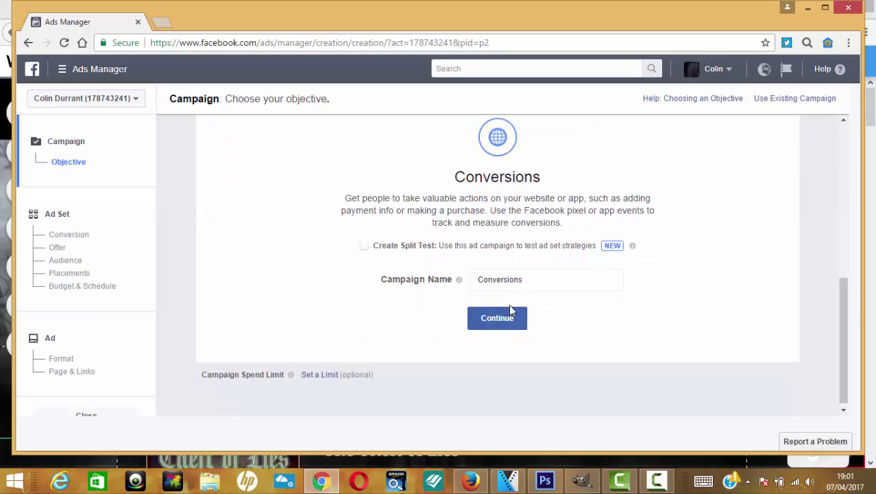
left_click(499, 323)
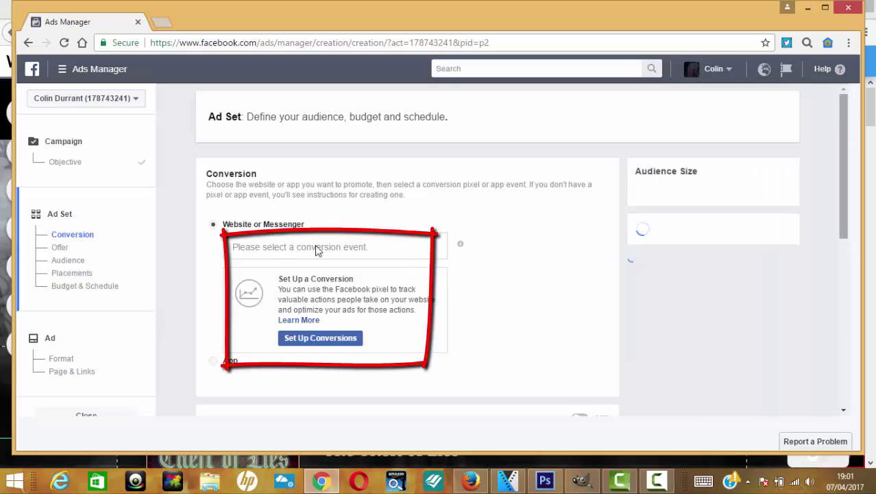
Pick View Content from the ad set's website conversion event dropdown.
scroll(351, 247, "down", 1)
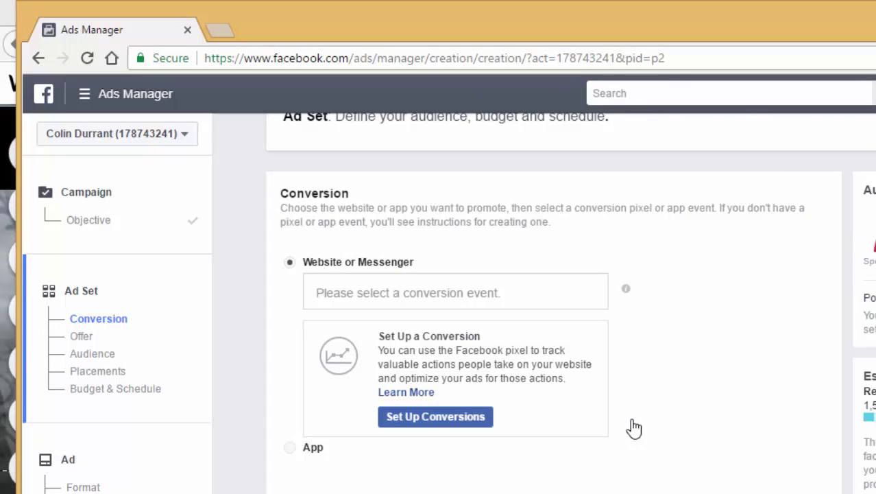
left_click(521, 292)
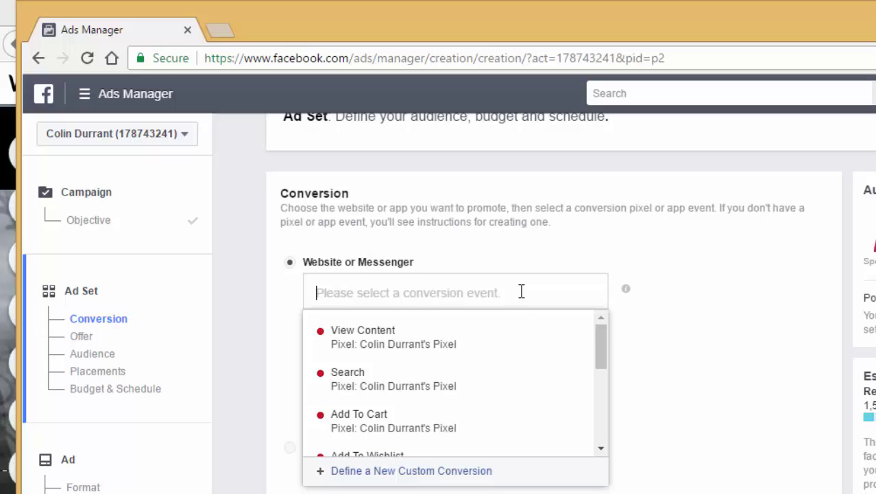
left_click(348, 345)
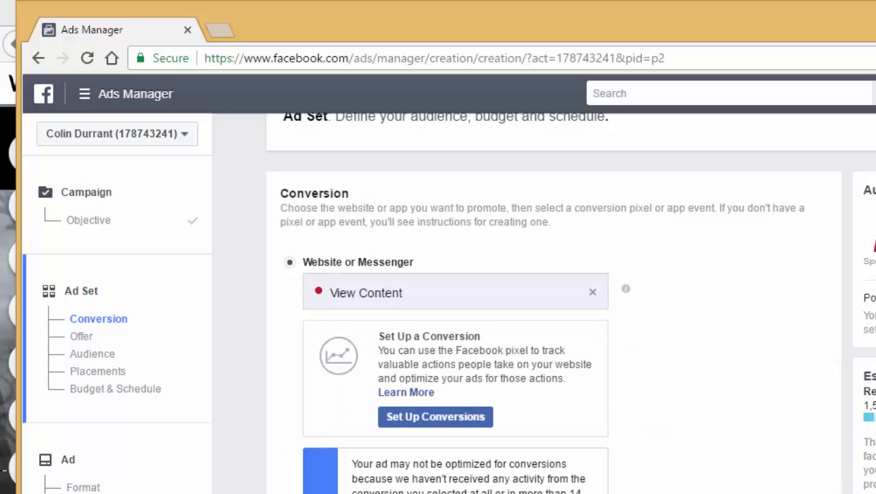
scroll(526, 305, "down", 10)
scroll(455, 326, "down", 1)
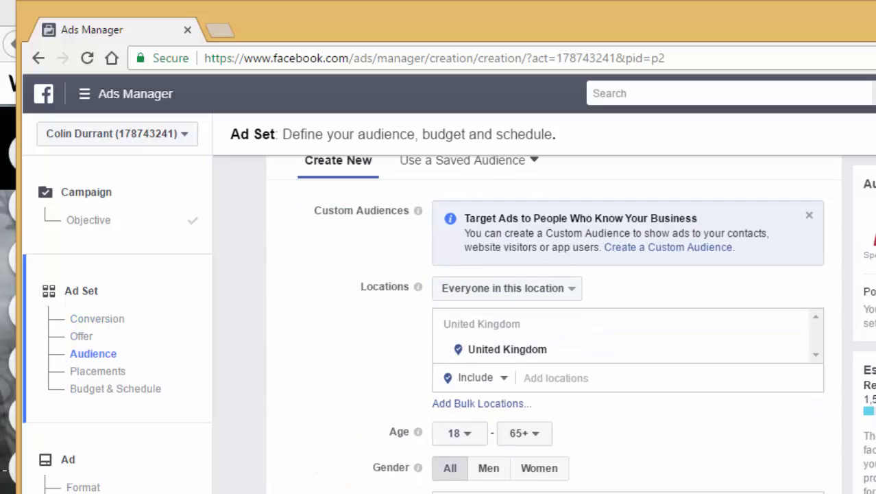
scroll(559, 322, "down", 5)
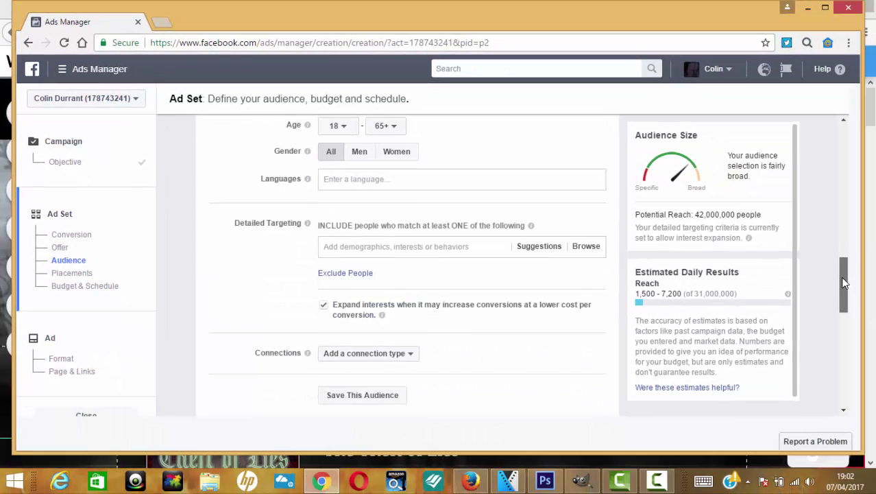
left_click_drag(842, 278, 845, 366)
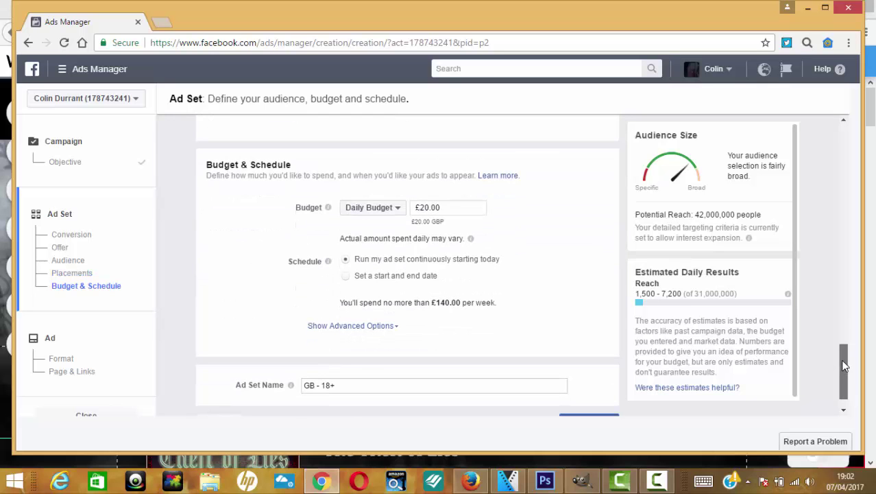
left_click_drag(844, 366, 839, 142)
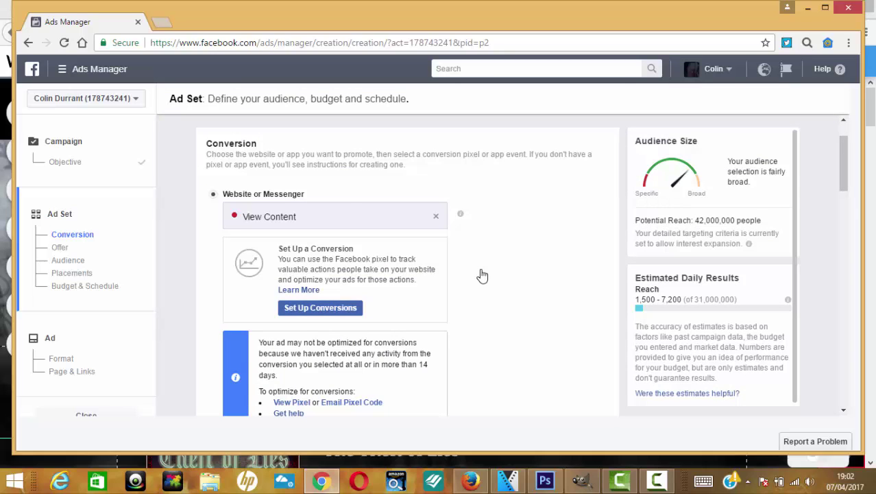
left_click(341, 215)
left_click(382, 216)
key("ctrl+a")
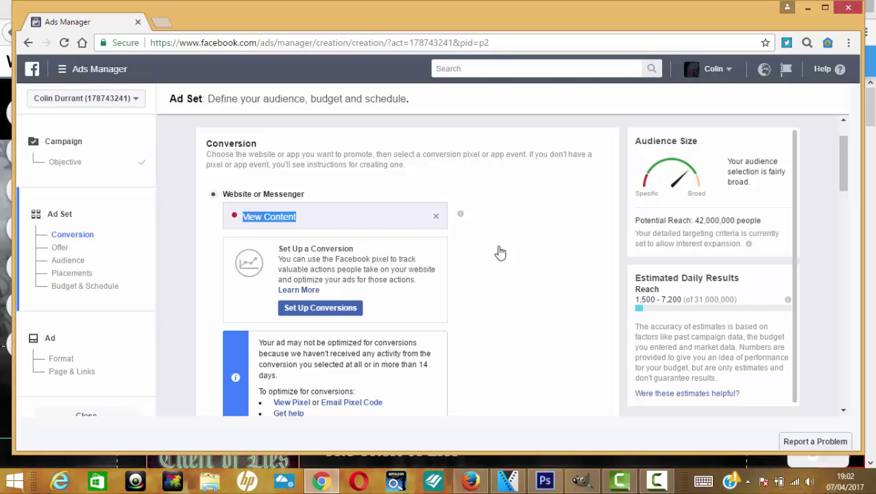